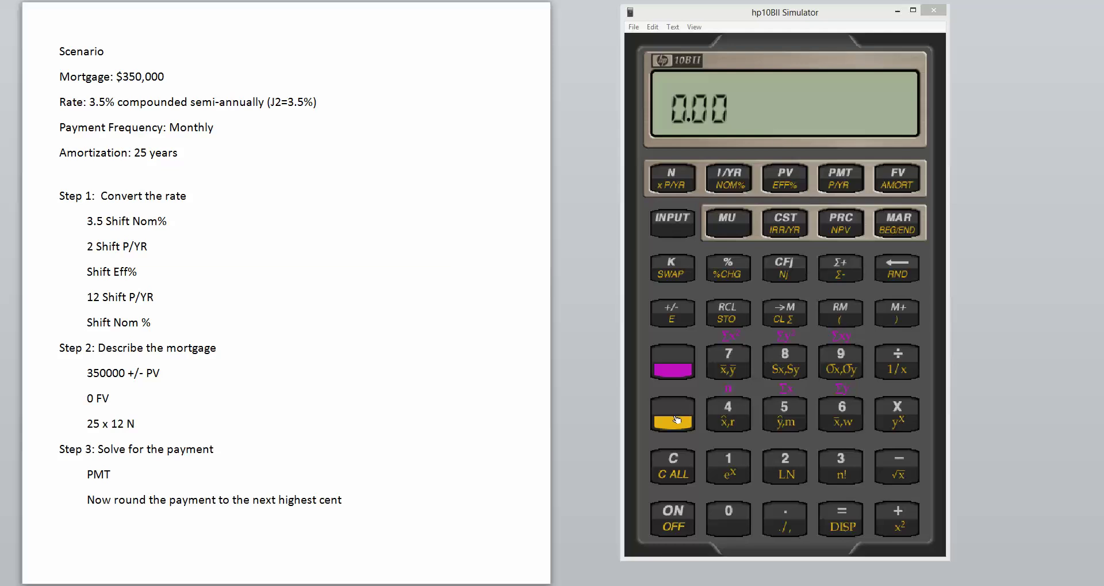
Step: Set the display to show 9 decimal places with Shift DISP 9
left_click(677, 419)
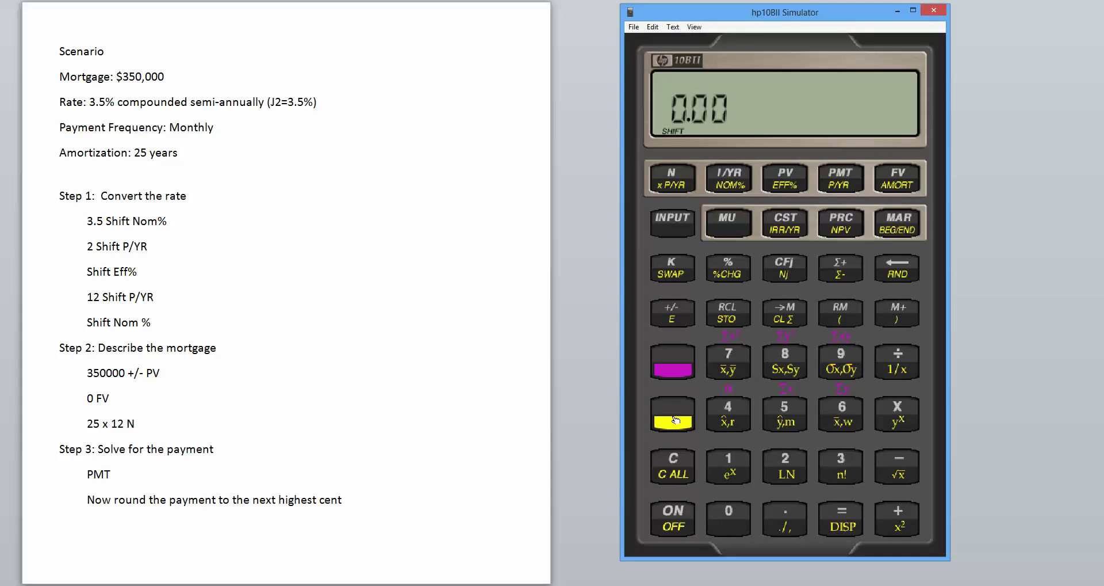
left_click(847, 520)
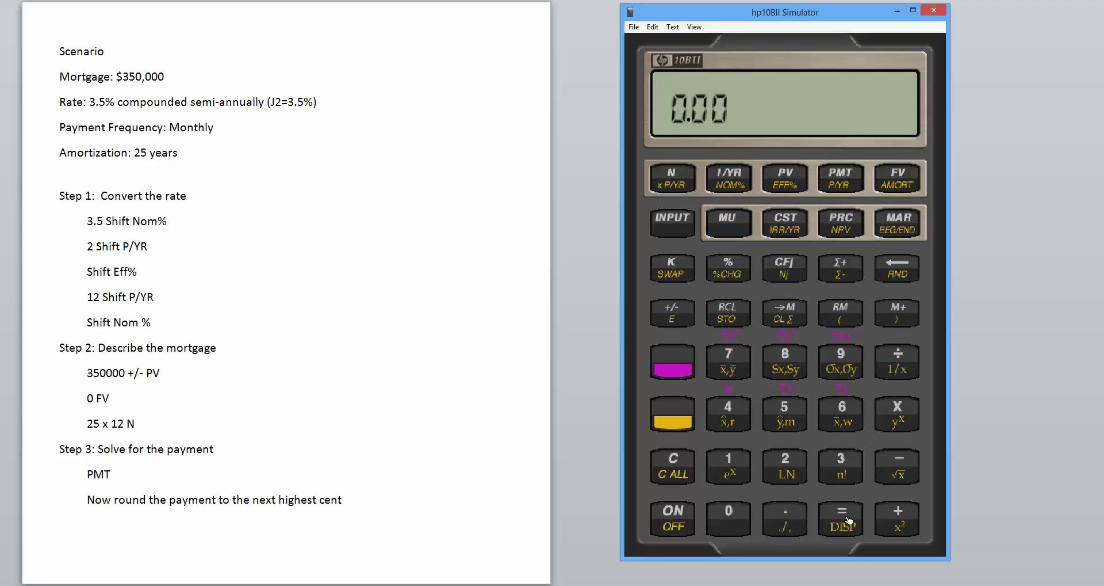
left_click(842, 366)
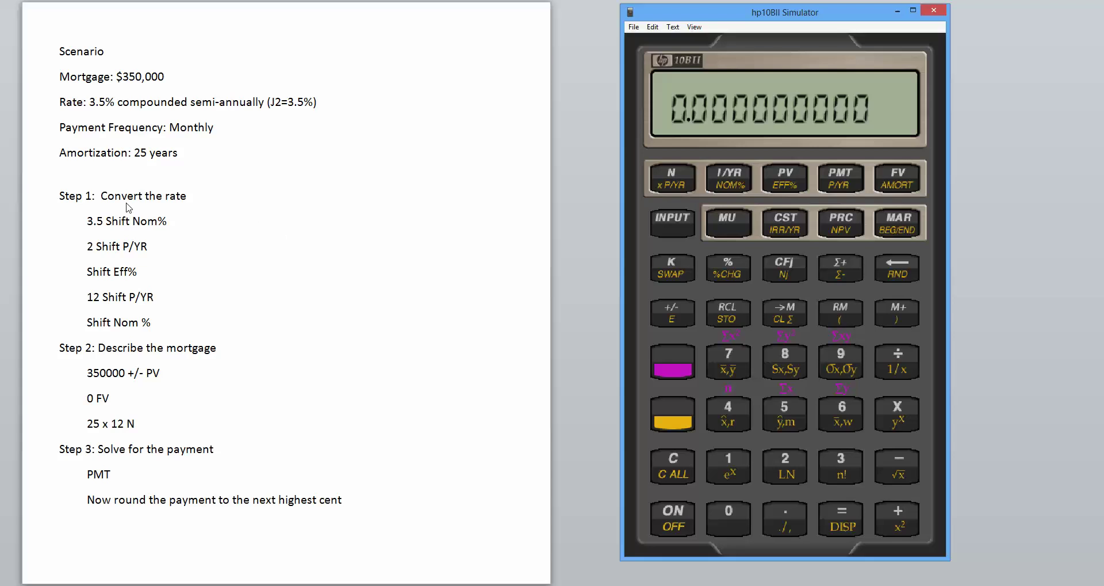
Step: Enter 3.5 as the nominal annual interest rate
left_click(833, 471)
left_click(799, 518)
left_click(785, 422)
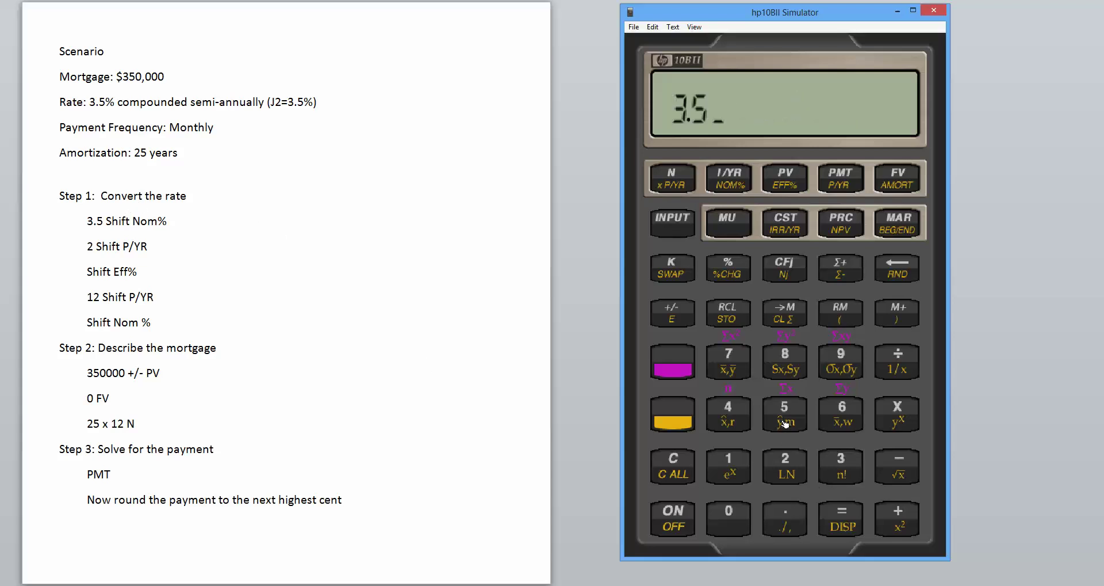
left_click(673, 419)
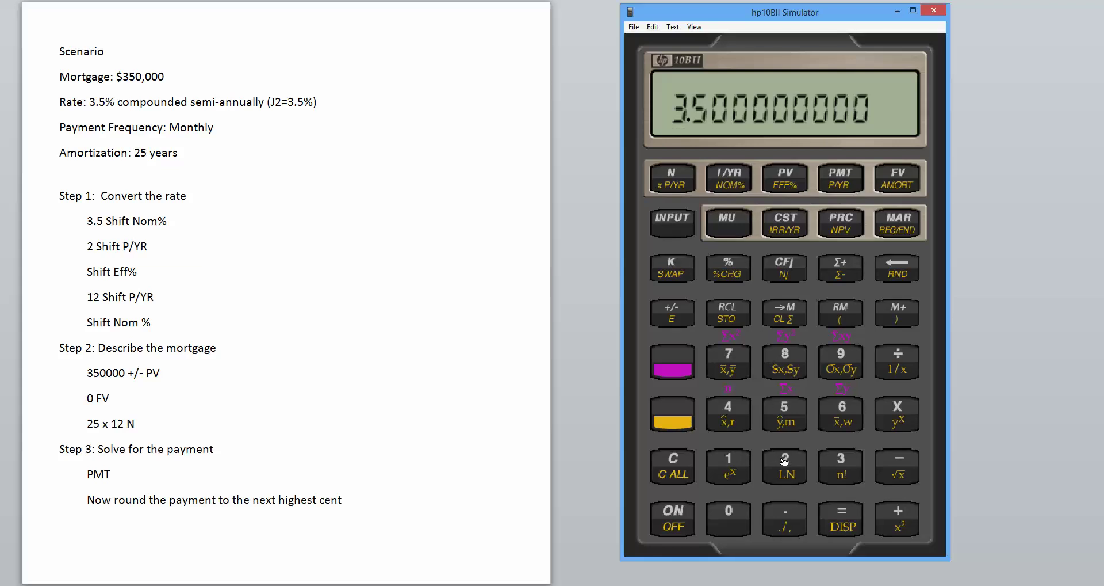
Step: Set 2 periods per year and convert to the effective rate, 3.530625000
left_click(783, 468)
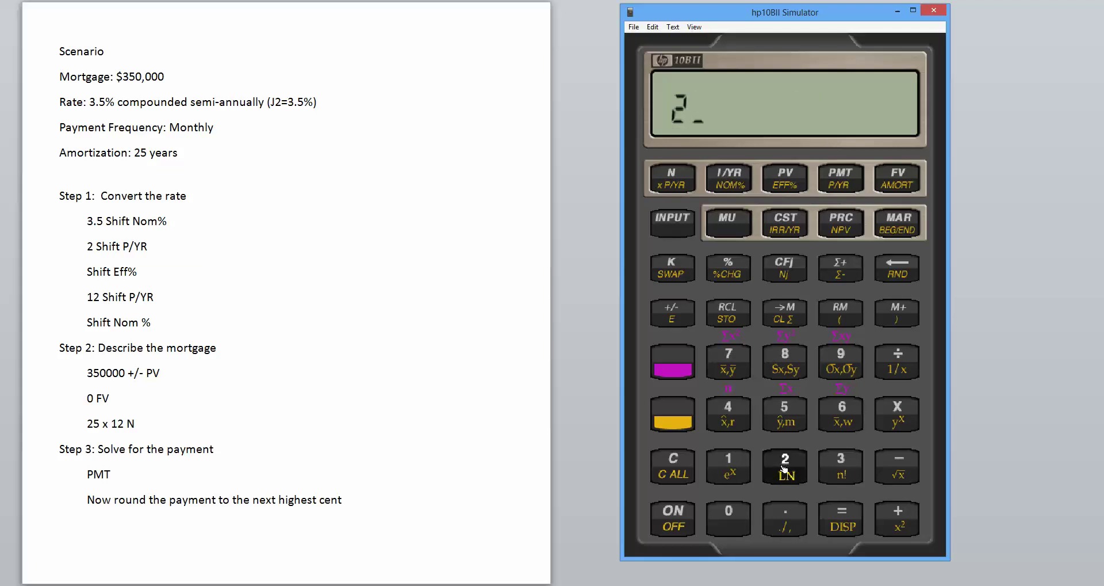
left_click(676, 417)
left_click(841, 185)
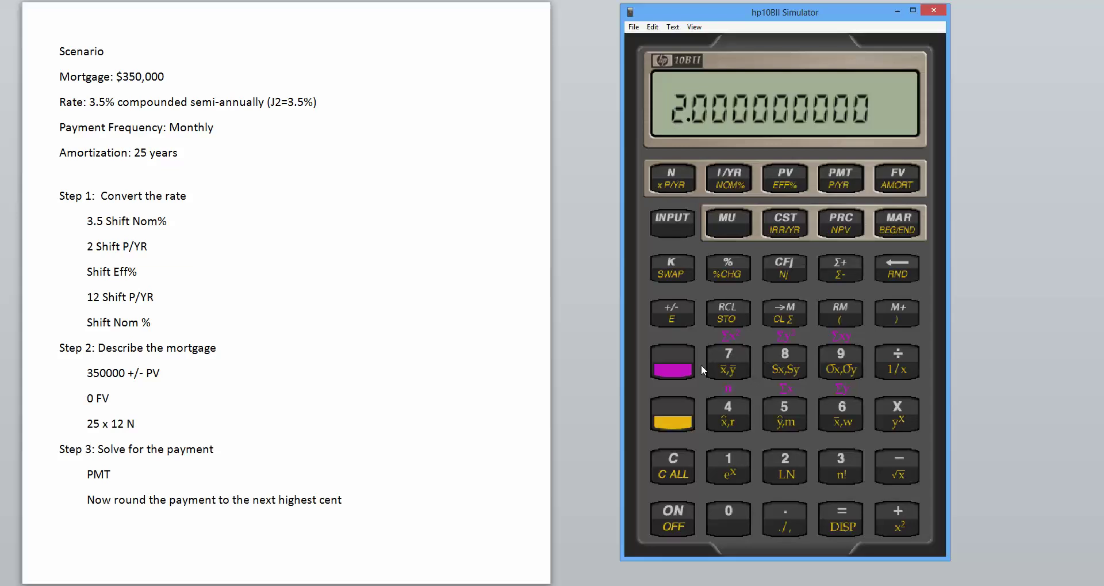
left_click(676, 416)
left_click(785, 185)
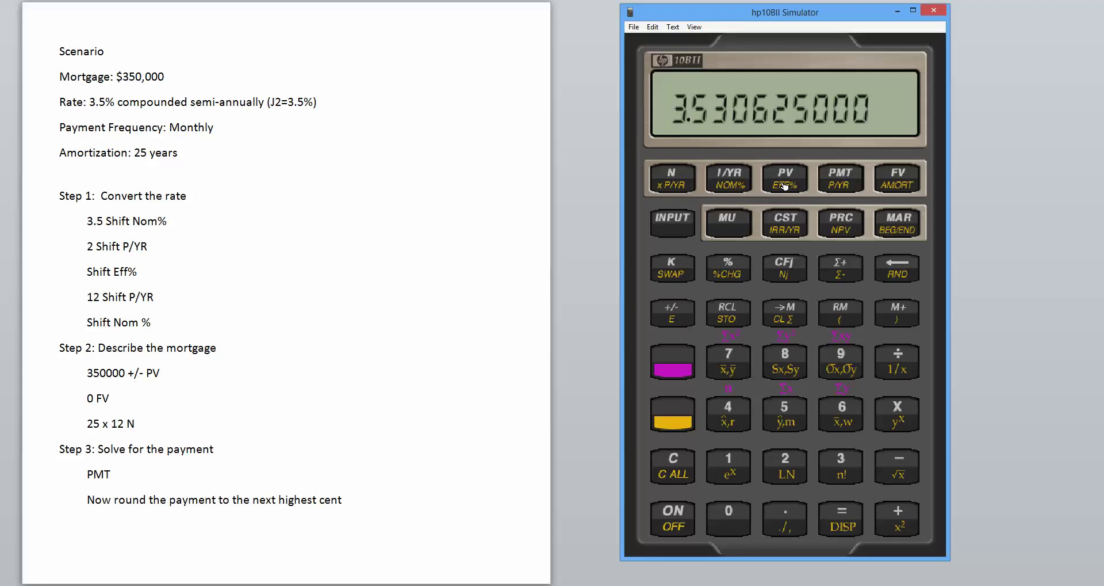
Step: Set 12 periods per year and get the monthly nominal rate 3.474748759
left_click(730, 473)
left_click(785, 471)
left_click(692, 420)
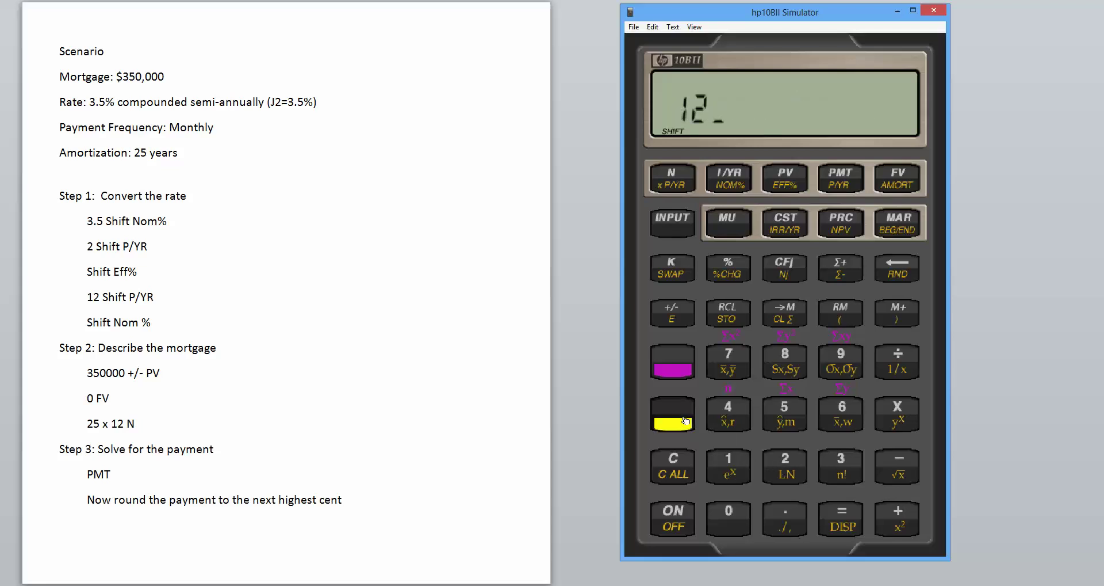
left_click(843, 185)
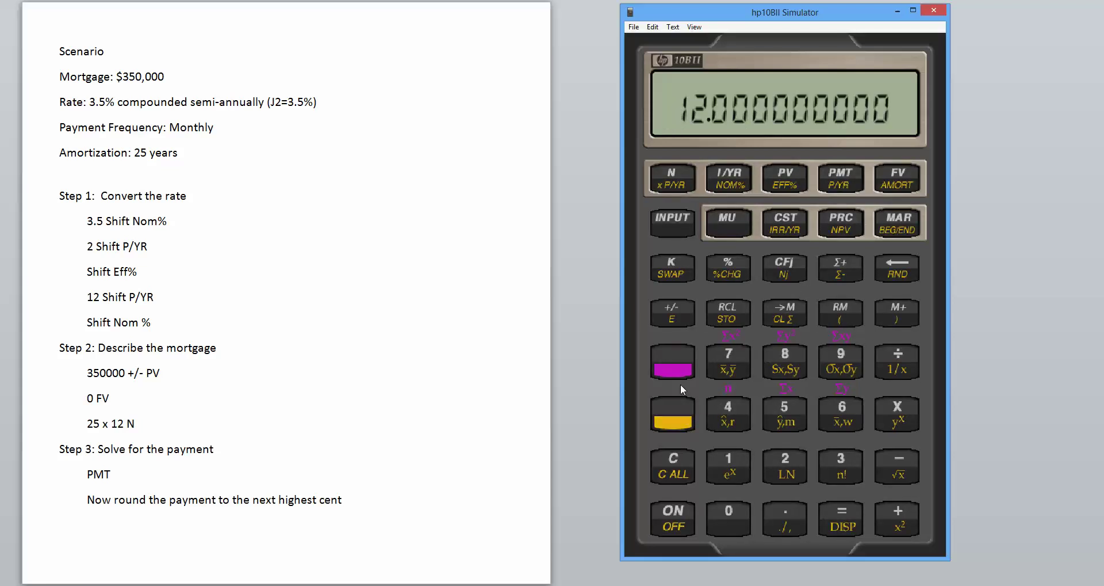
left_click(674, 420)
left_click(730, 186)
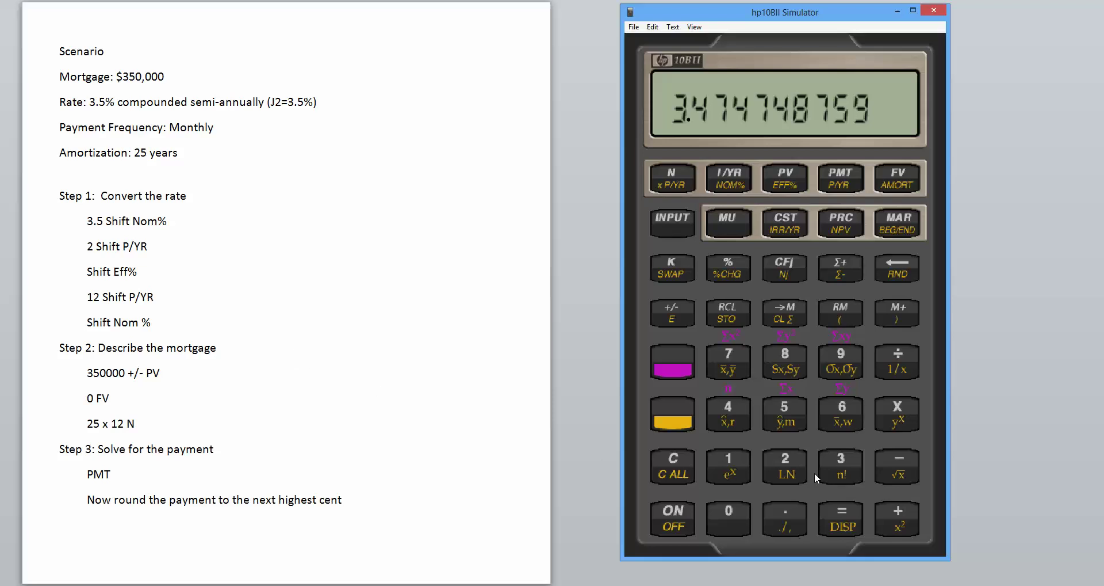
Step: Enter 350000, make it negative, and store -350,000 as PV
left_click(841, 466)
left_click(784, 413)
left_click(742, 515)
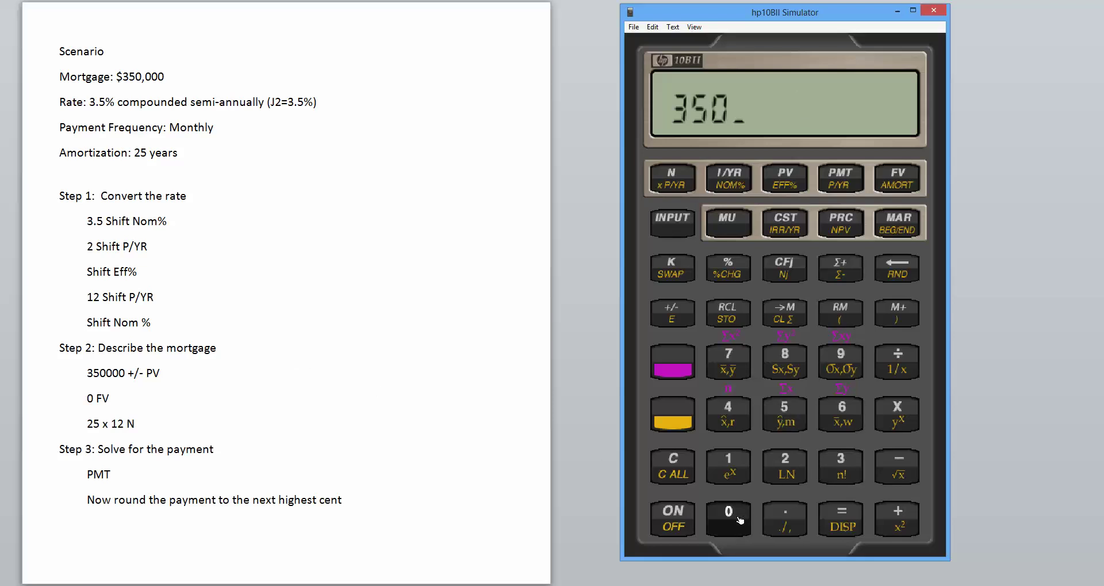
double_click(741, 517)
left_click(740, 519)
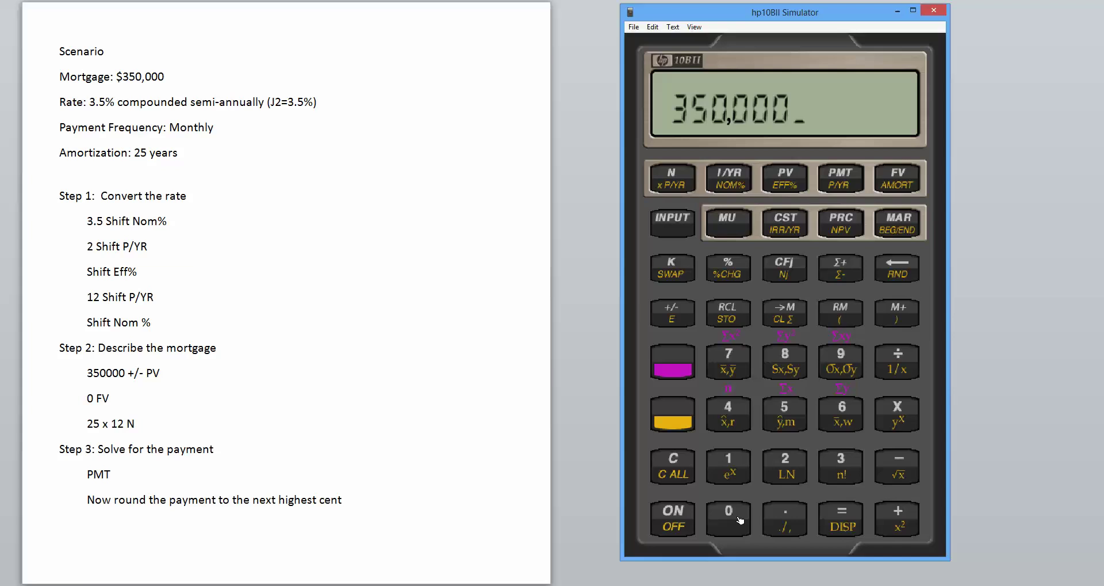
left_click(689, 319)
left_click(785, 172)
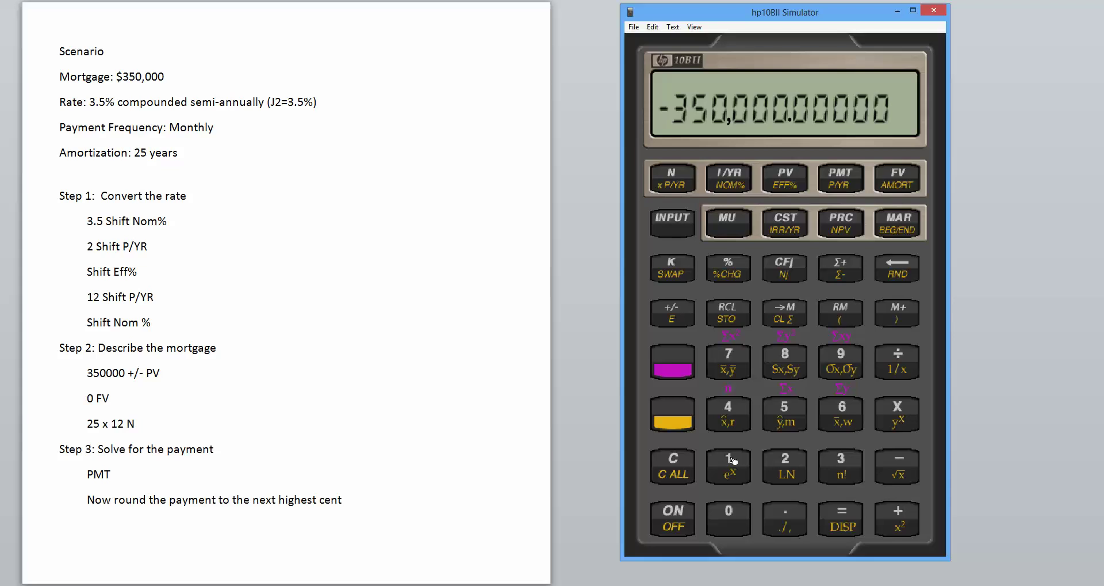
Step: Store 0 as FV and 25 × 12 = 300 as N
left_click(726, 515)
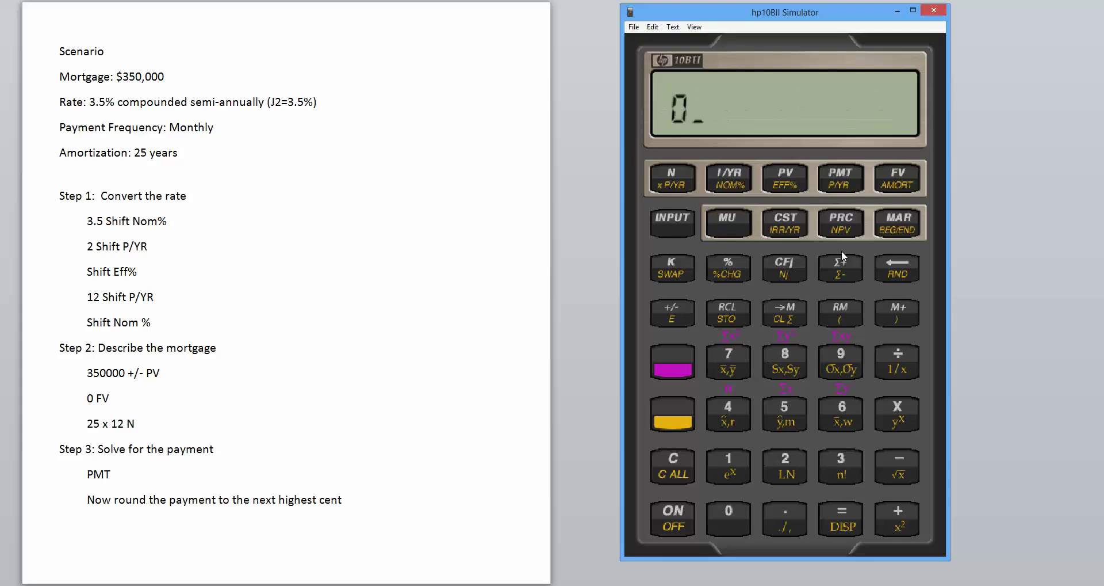
left_click(899, 178)
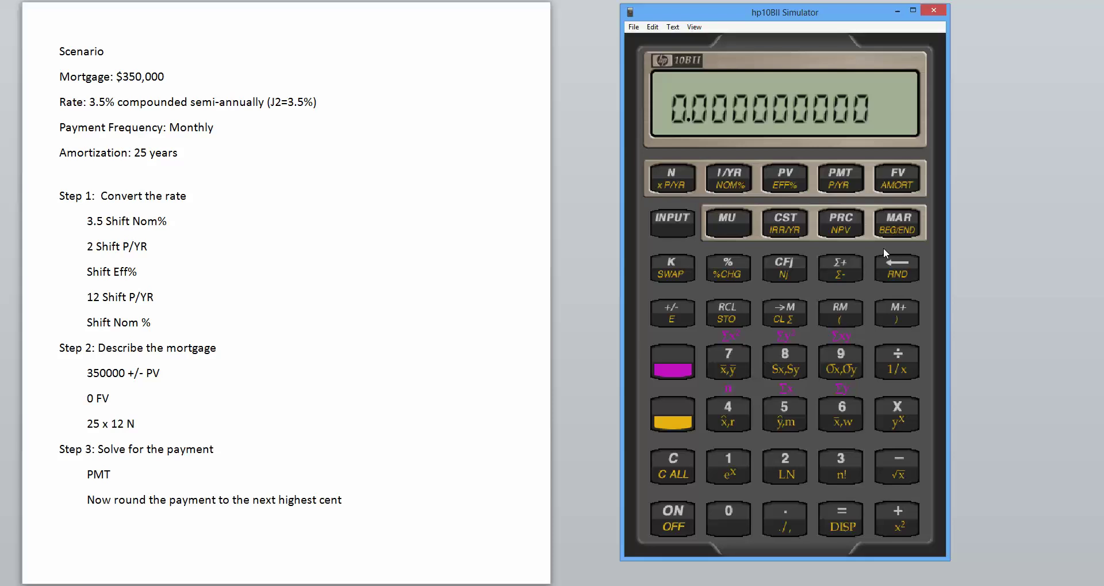
left_click(787, 461)
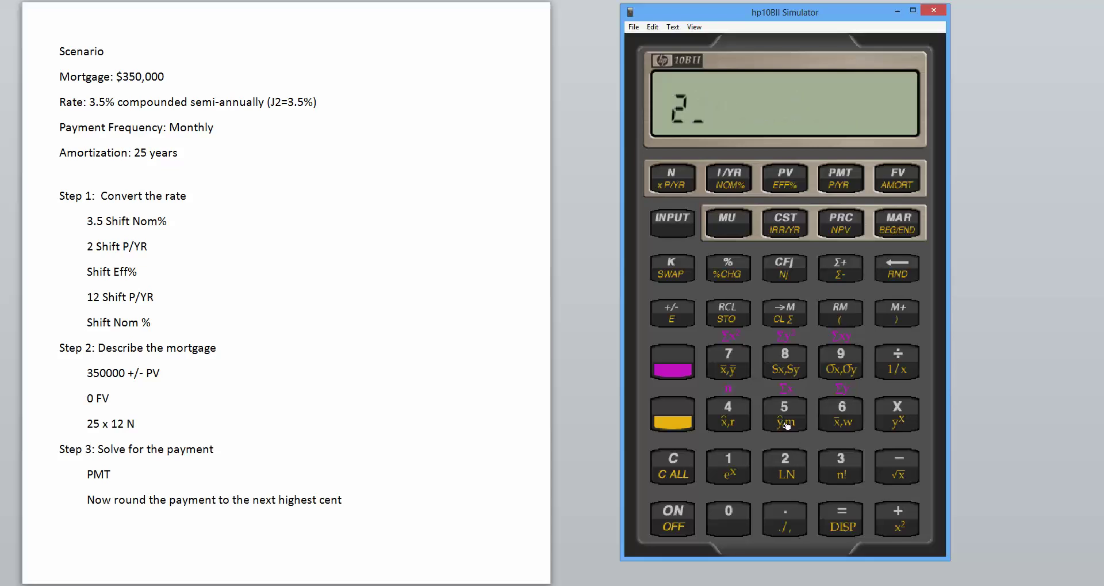
left_click(787, 423)
left_click(890, 412)
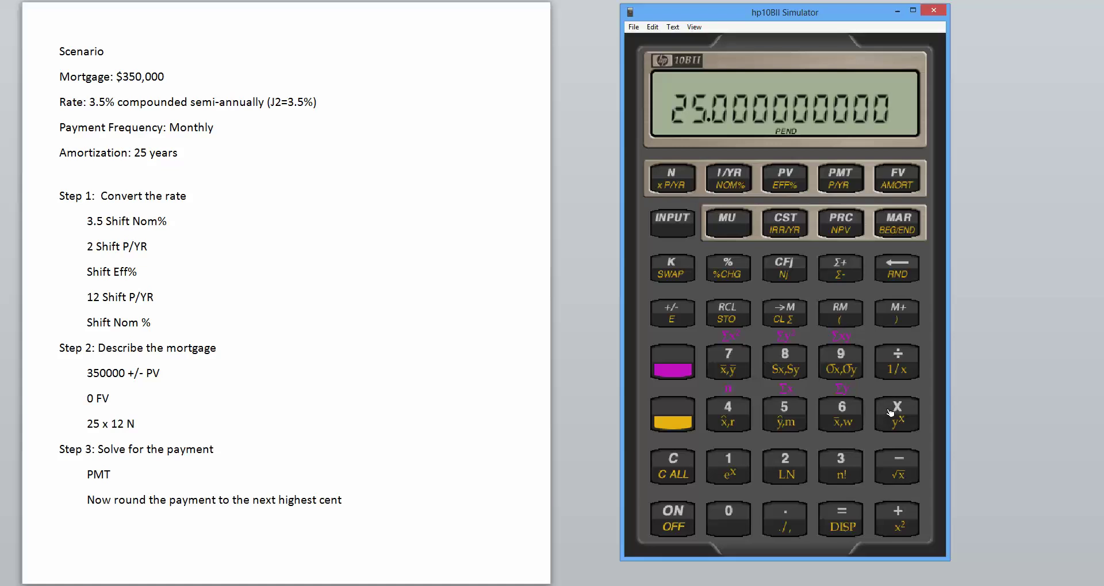
left_click(735, 468)
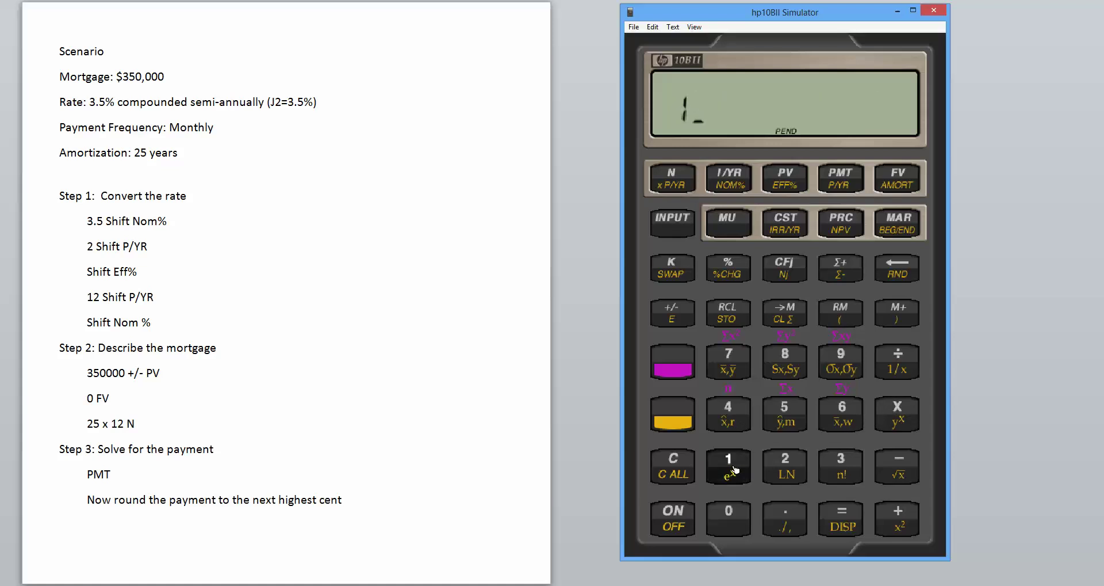
left_click(783, 472)
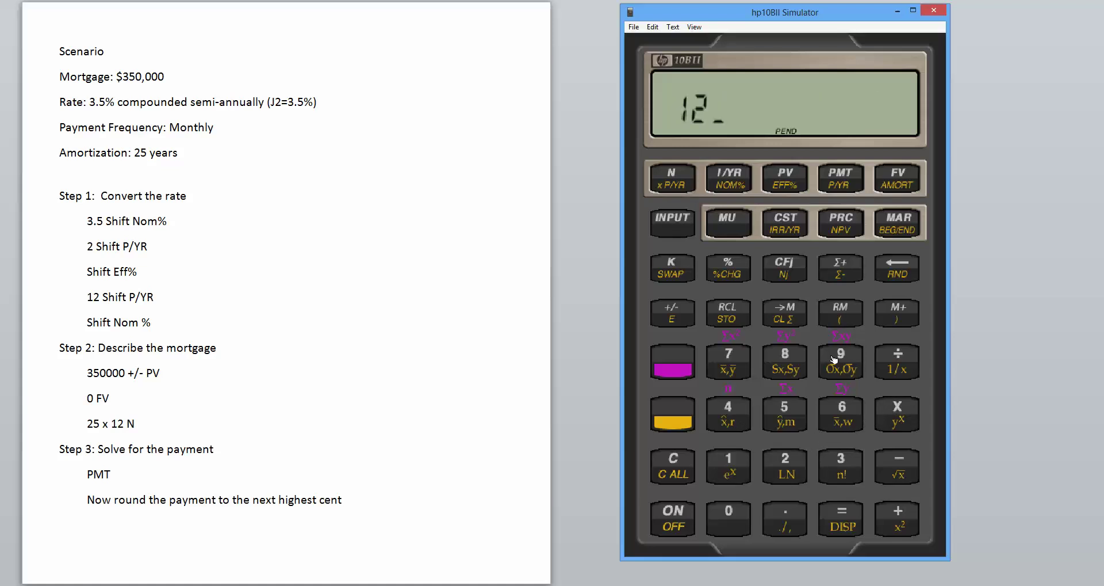
left_click(682, 183)
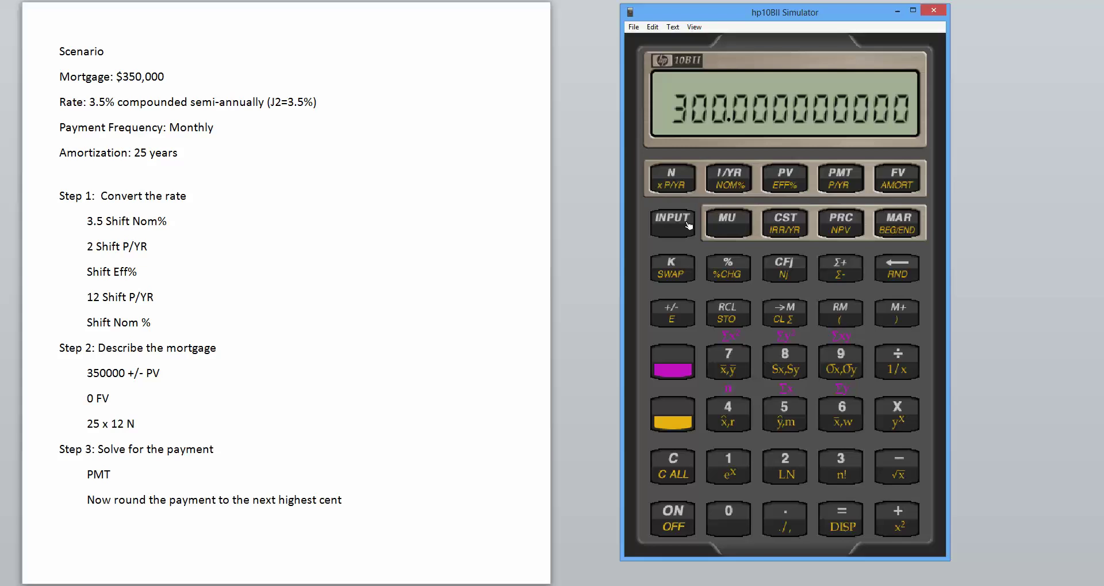
Step: Solve PMT for the monthly payment of 1,747.44616332
left_click(840, 182)
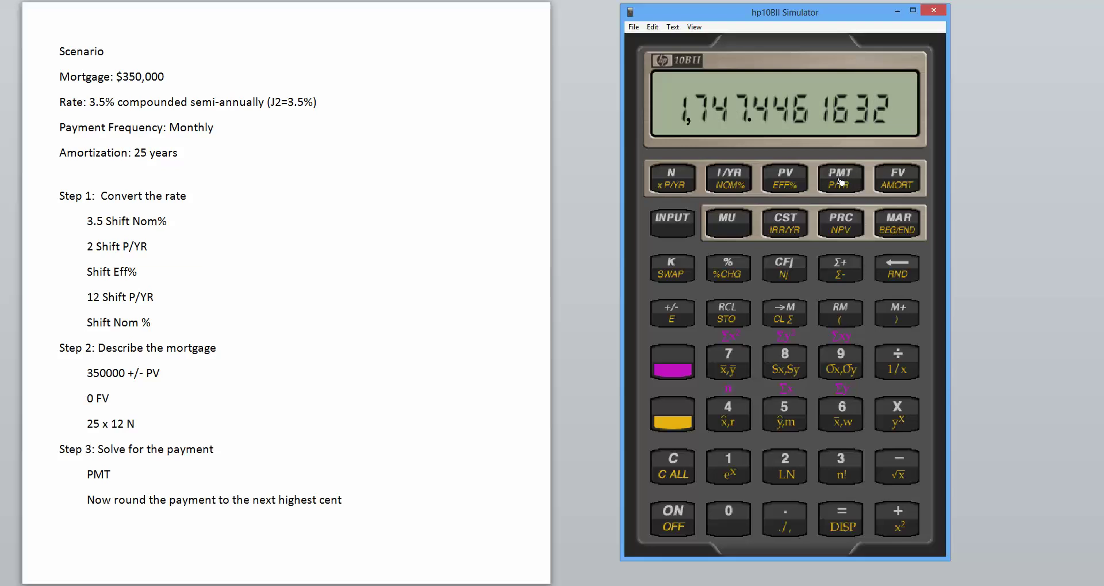